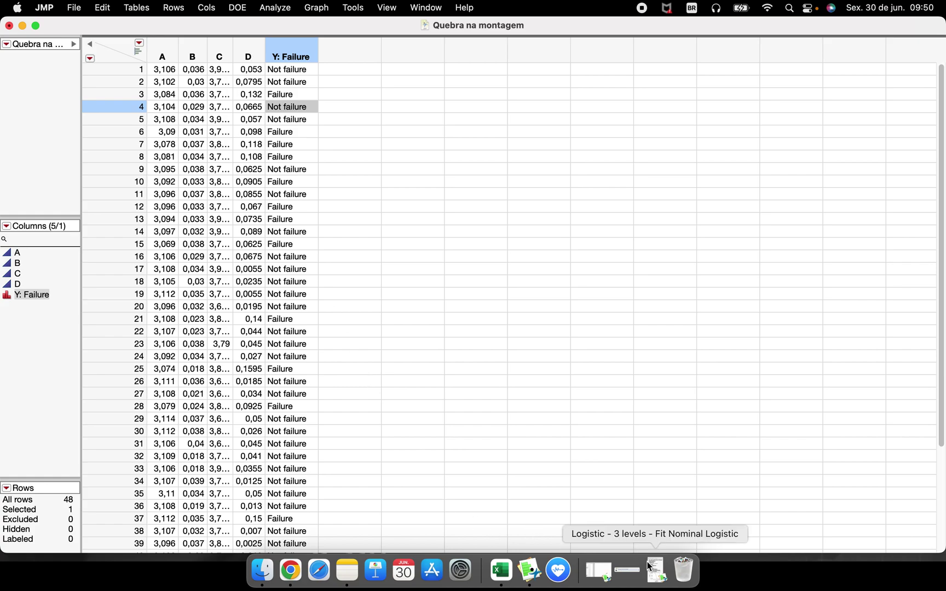
Bring up the Fit Nominal Logistic report in place of the data table and enlarge the Prediction Profiler plots
click(22, 26)
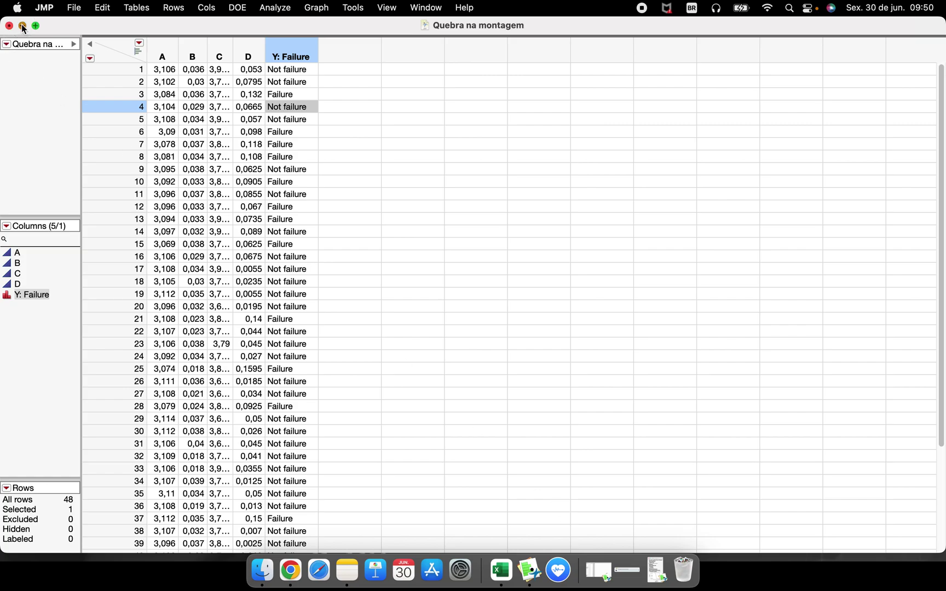
click(55, 47)
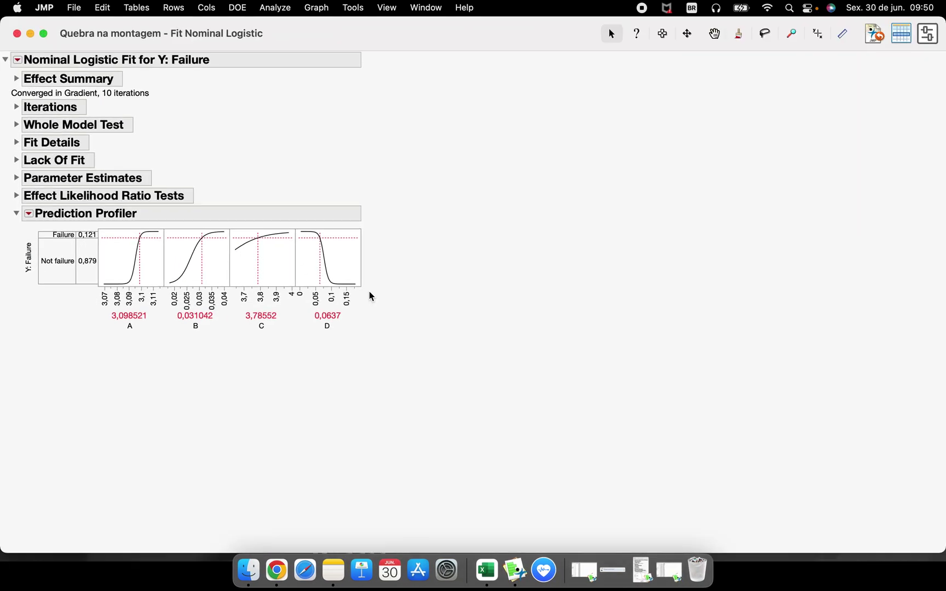
drag(361, 285, 432, 338)
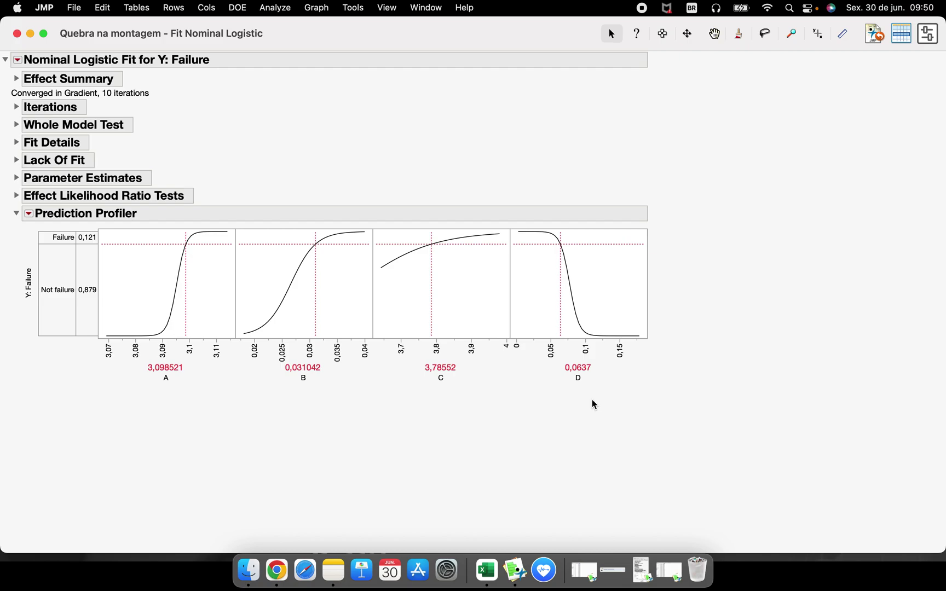
Shift the profiler factors to about A 3,107, B 0,028, C 3,817 and D 0,06
mouse_move(564, 324)
mouse_down()
mouse_move(612, 327)
mouse_move(556, 315)
mouse_up()
mouse_move(439, 313)
mouse_down()
mouse_move(475, 311)
mouse_move(441, 313)
mouse_up()
drag(338, 304, 298, 302)
drag(186, 301, 209, 306)
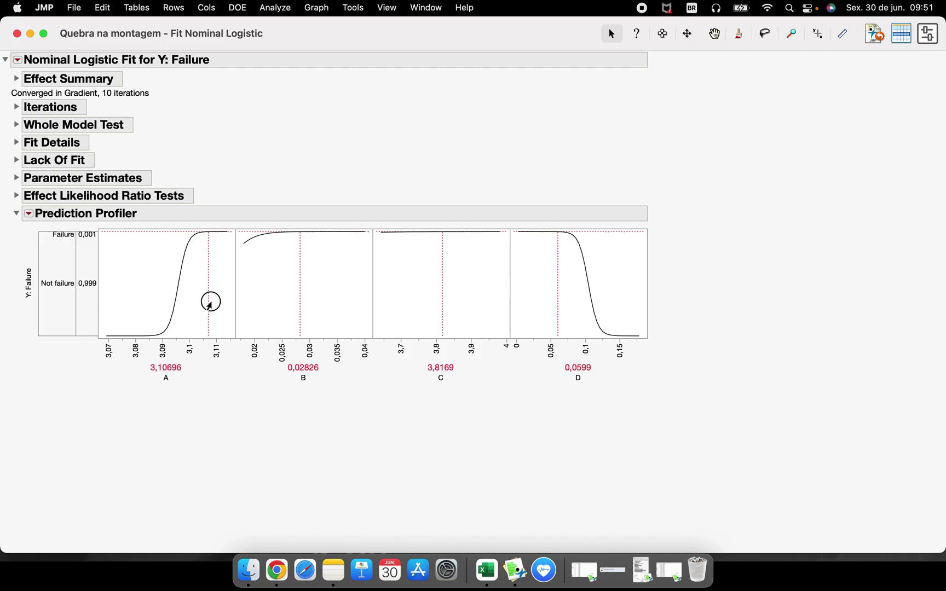
Set the profiler factor values exactly to A 3,1, B 0,03, C 3,8 and D 0,05
click(171, 366)
text(3,1)
key(Return)
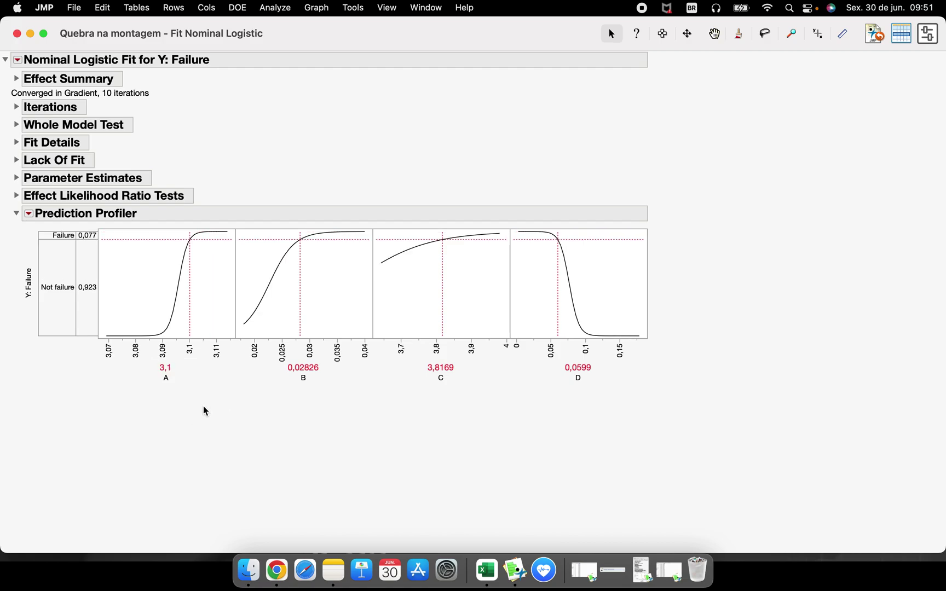
click(296, 368)
text(0,03)
key(Return)
click(446, 368)
text(3,8)
key(Return)
click(581, 367)
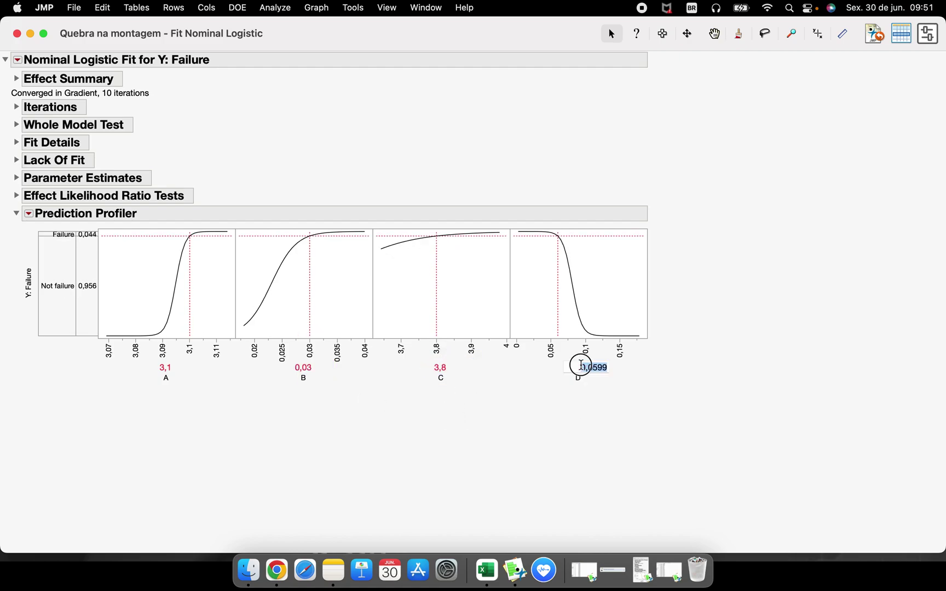
key(Return)
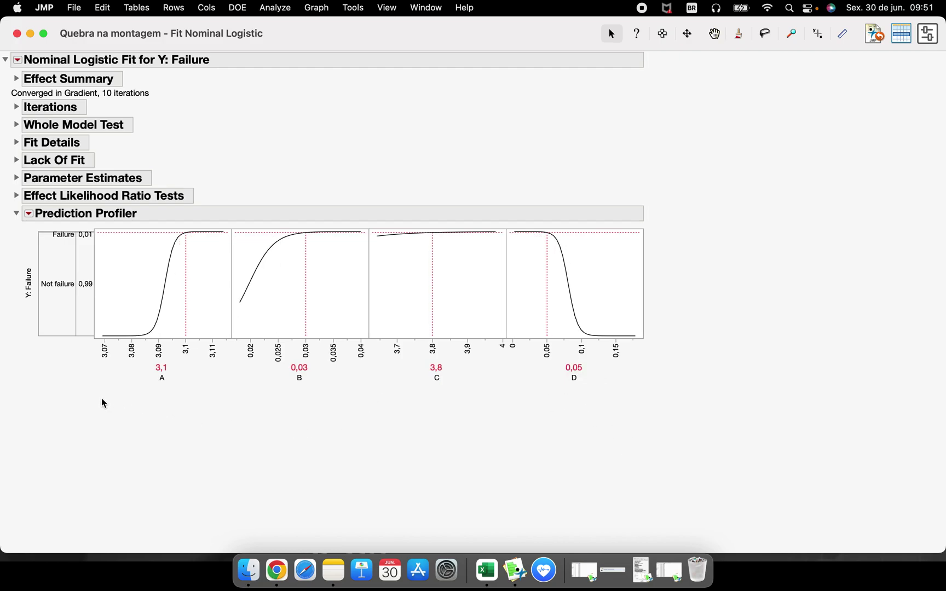
mouse_move(102, 394)
mouse_down()
mouse_move(398, 402)
mouse_move(617, 389)
mouse_move(401, 359)
mouse_move(180, 355)
mouse_move(106, 382)
mouse_move(150, 400)
mouse_up()
mouse_move(57, 359)
mouse_down()
mouse_move(149, 330)
mouse_move(188, 237)
mouse_move(227, 236)
mouse_move(172, 254)
mouse_move(166, 318)
mouse_move(88, 347)
mouse_move(158, 280)
mouse_move(177, 243)
mouse_up()
mouse_move(131, 403)
mouse_down()
mouse_move(121, 340)
mouse_move(147, 347)
mouse_move(131, 388)
mouse_up()
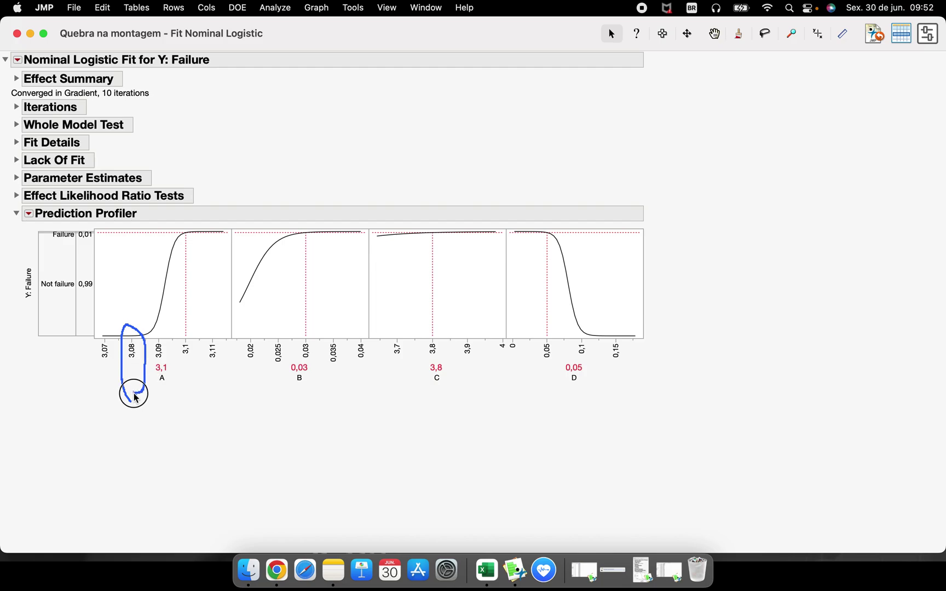
Try factor A at about 3,08 and about 3,093 in the profiler, with D at about 0,05
click(184, 308)
drag(184, 306, 129, 316)
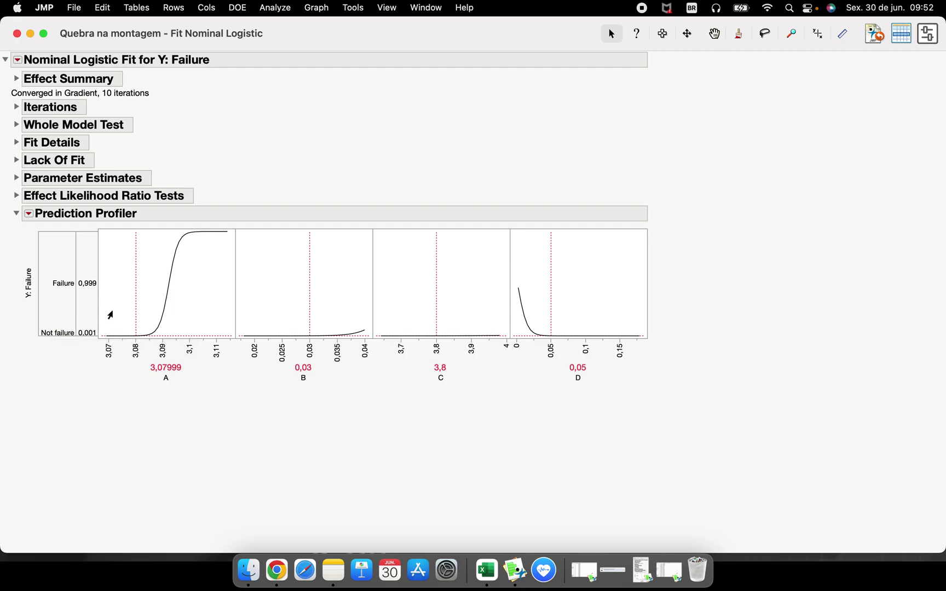
drag(136, 290, 168, 293)
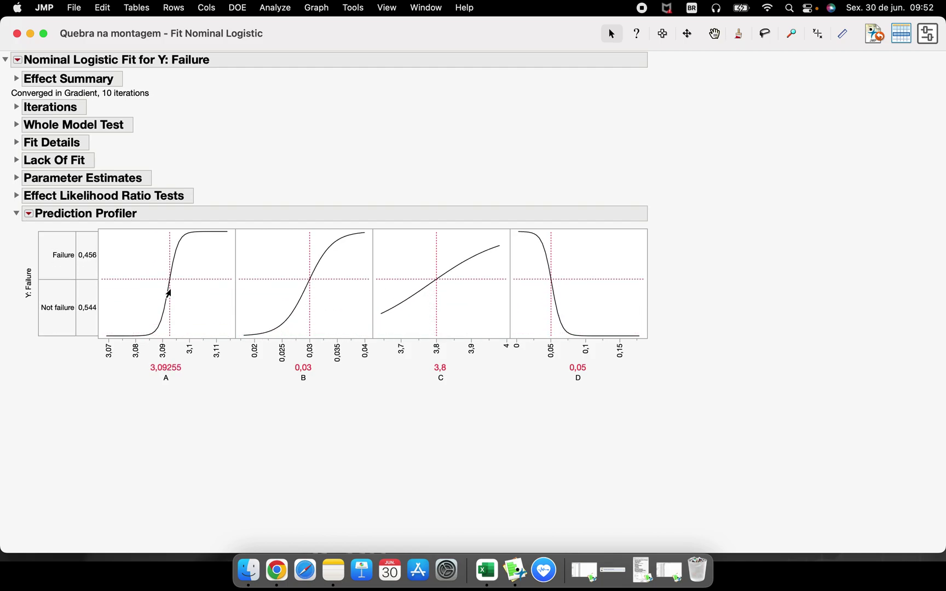
drag(550, 308, 550, 308)
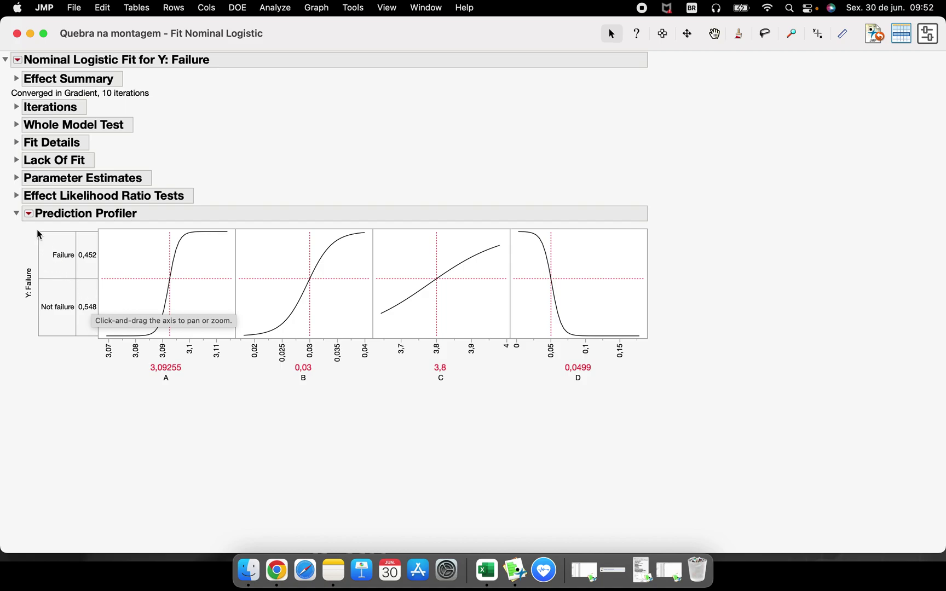
Turn on the desirability functions for the Prediction Profiler
click(29, 215)
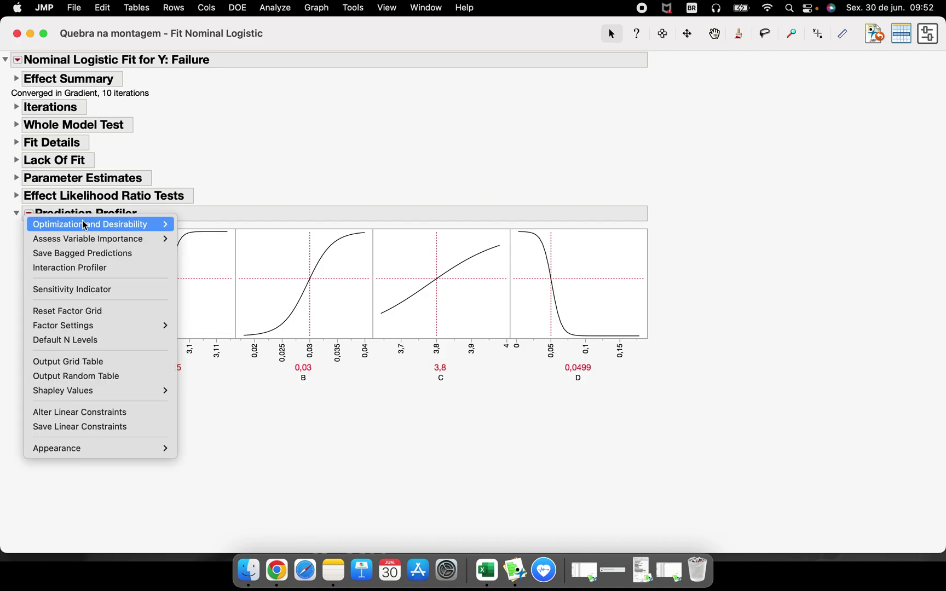
mouse_move(104, 224)
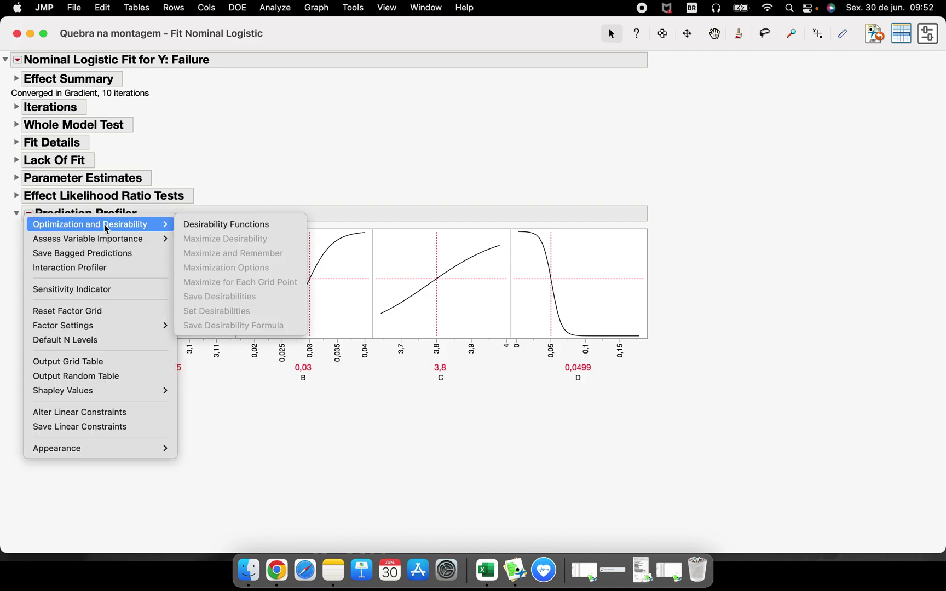
click(215, 229)
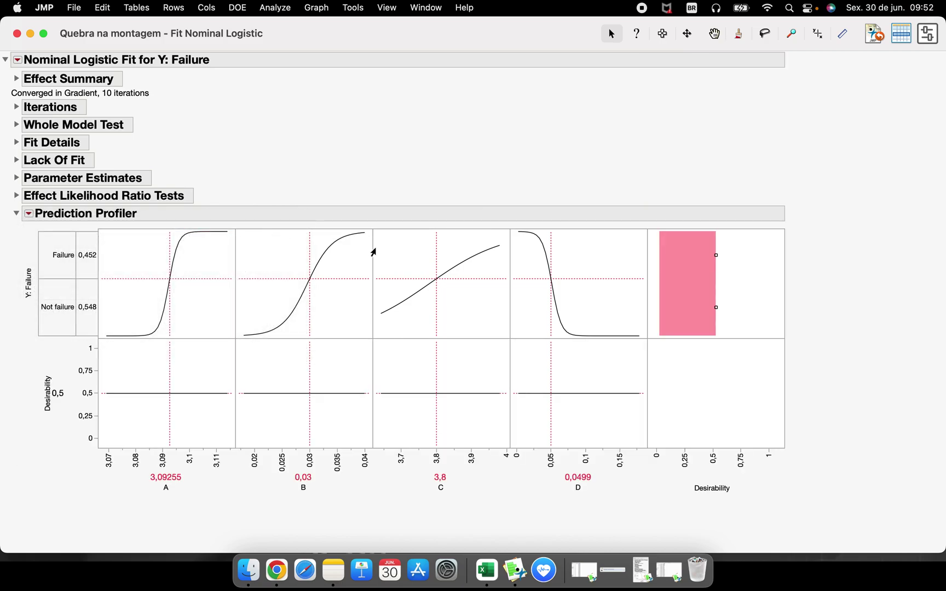
Set the Y: Failure desirabilities to 1 for Not failure and 0 for Failure
click(28, 213)
mouse_move(127, 226)
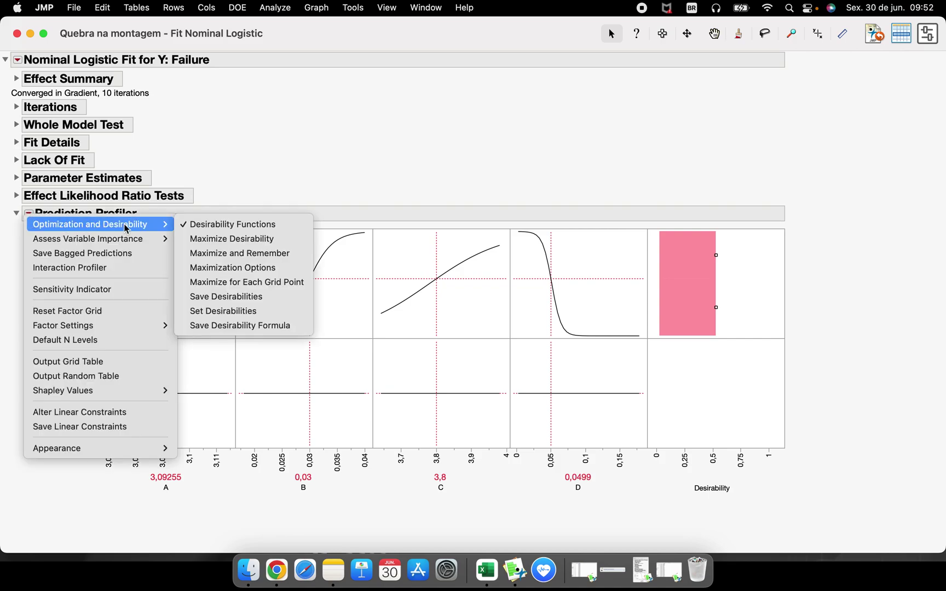
click(242, 311)
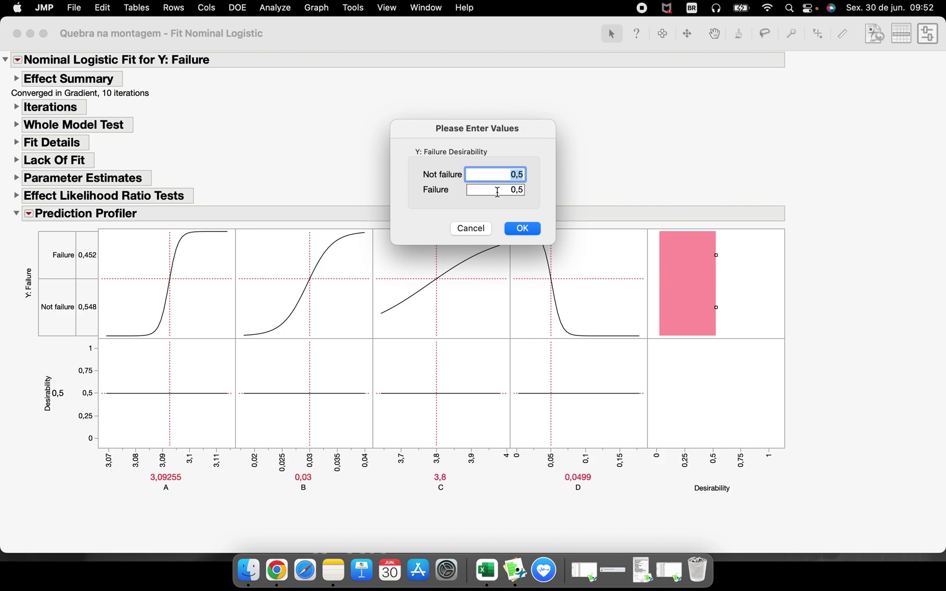
text(1)
key(Tab)
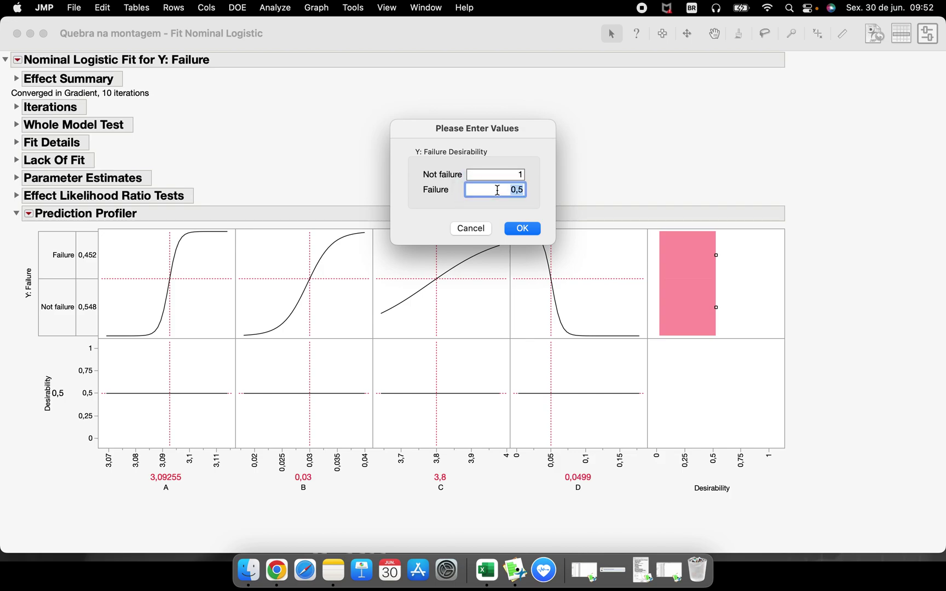
text(0)
click(530, 236)
click(551, 185)
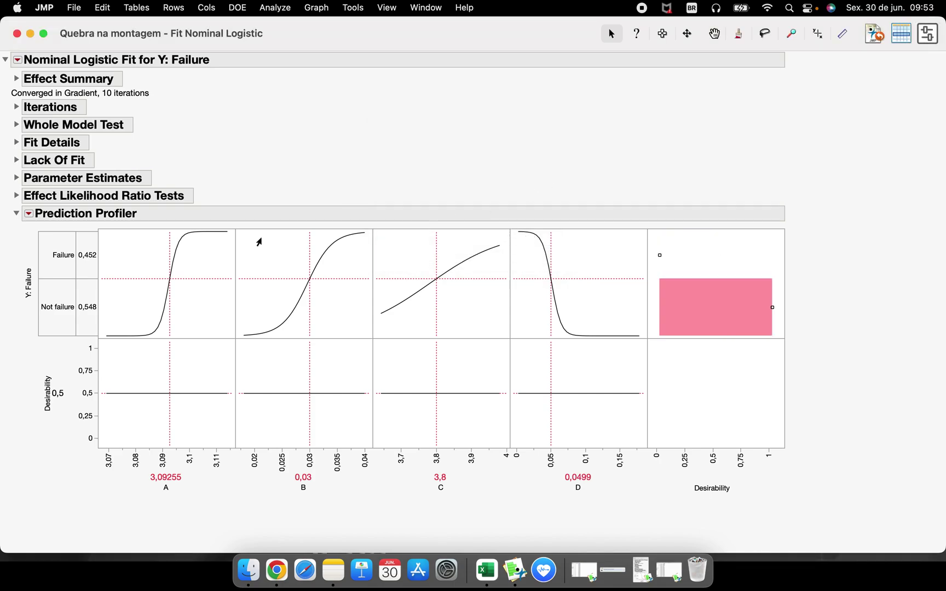
Maximize the desirability in the Prediction Profiler
click(28, 213)
mouse_move(41, 225)
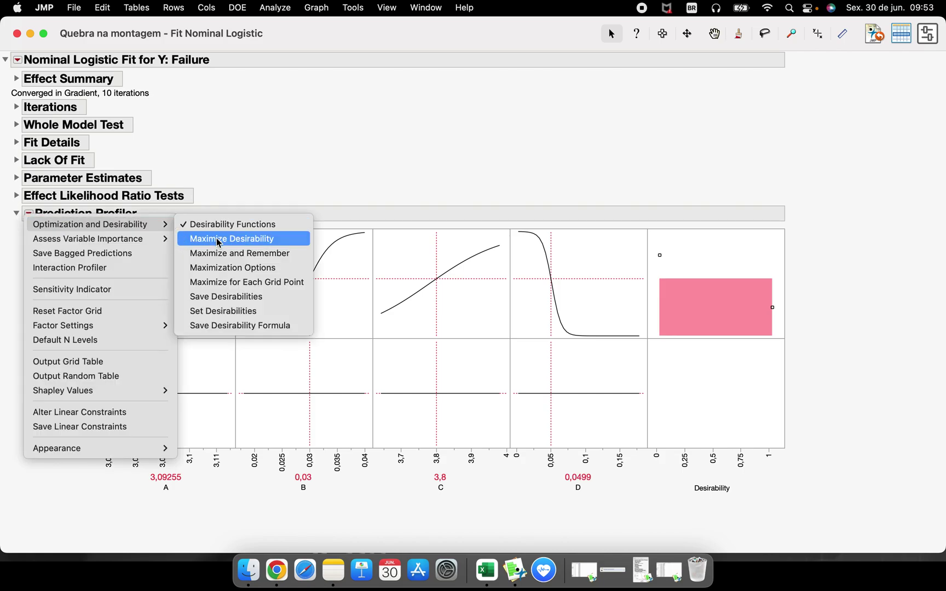
click(784, 258)
drag(819, 262, 786, 342)
key(Escape)
click(29, 214)
mouse_move(131, 224)
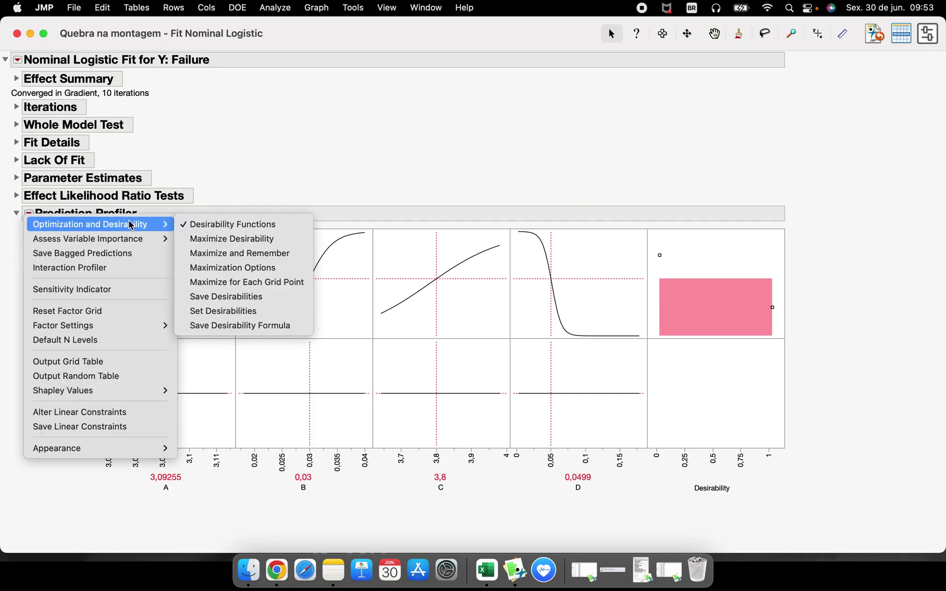
click(203, 239)
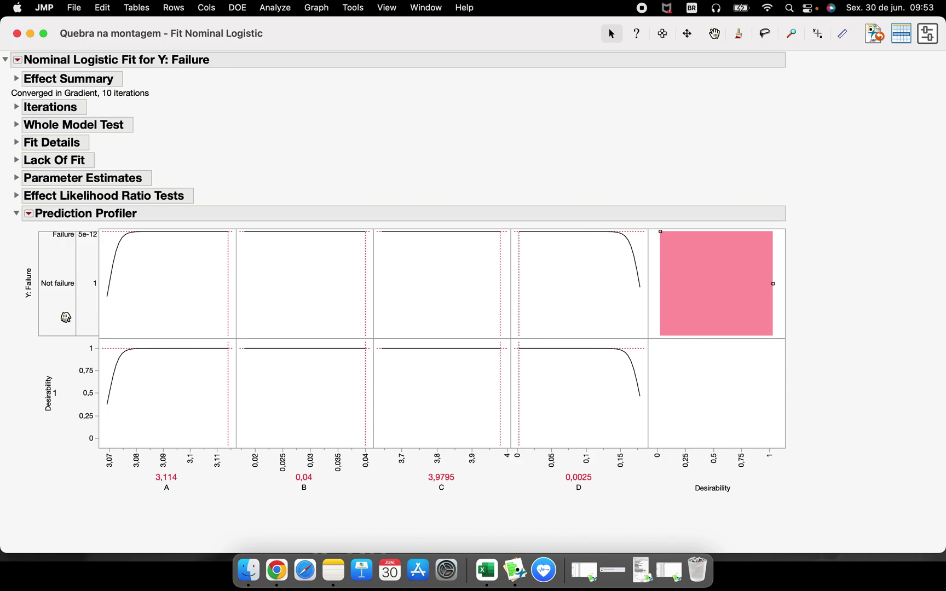
mouse_move(10, 282)
mouse_down()
mouse_move(25, 296)
mouse_move(50, 268)
mouse_up()
mouse_move(462, 204)
mouse_down()
mouse_move(254, 224)
mouse_move(579, 235)
mouse_move(270, 234)
mouse_up()
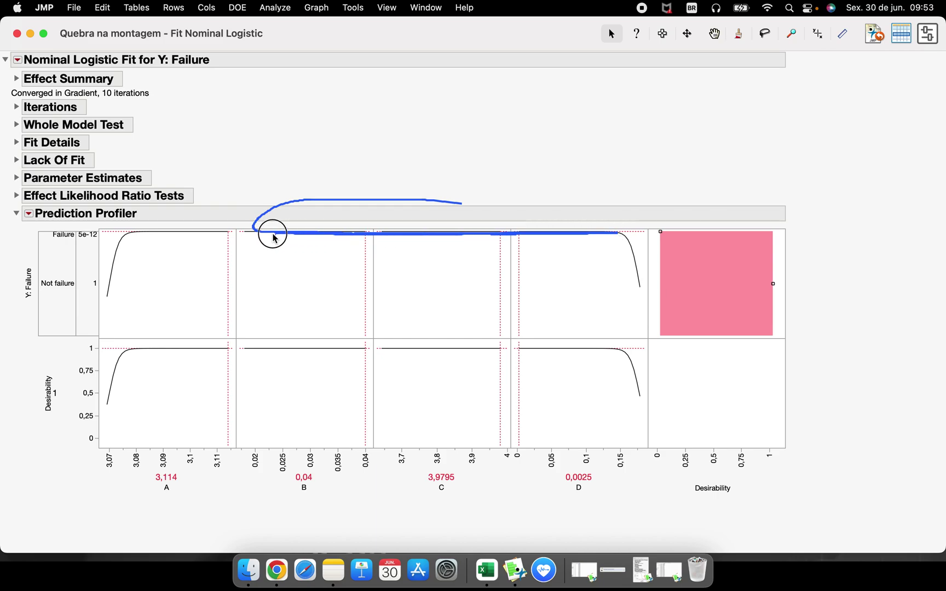
Move the profiler factors to about B 0,032, C 3,842 and D 0,054
mouse_move(364, 377)
mouse_down()
mouse_move(289, 386)
mouse_move(335, 386)
mouse_up()
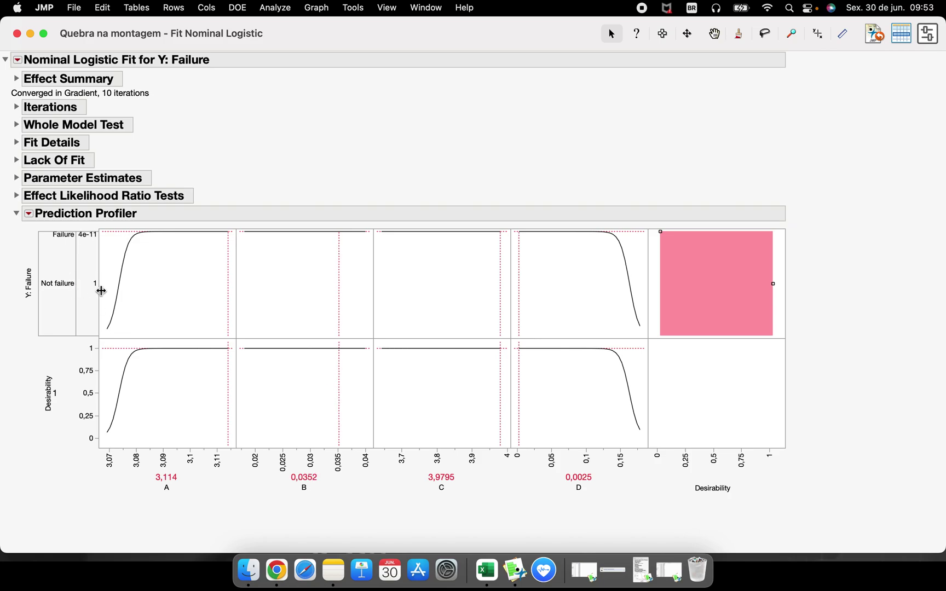
drag(482, 289, 441, 291)
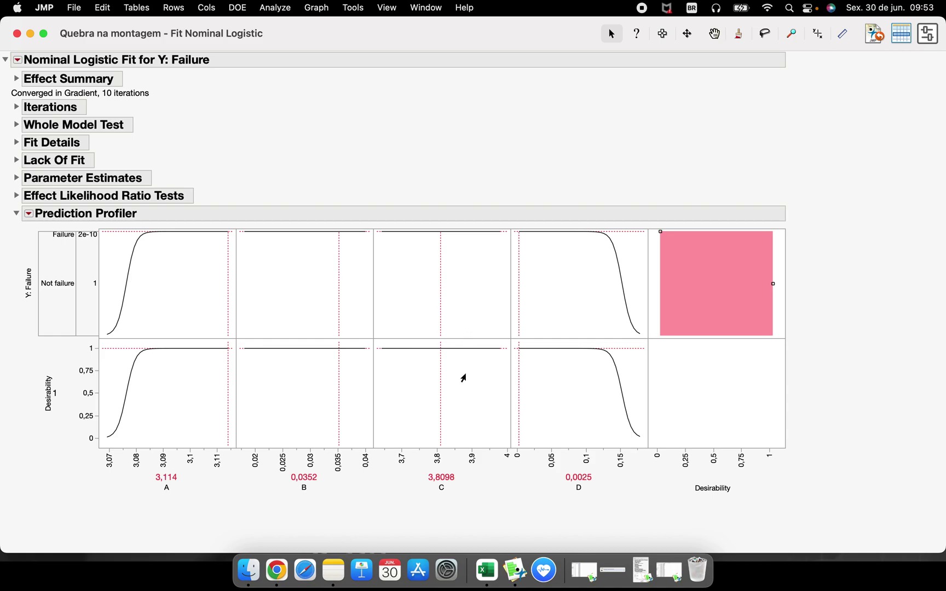
drag(520, 299, 448, 291)
drag(344, 290, 304, 296)
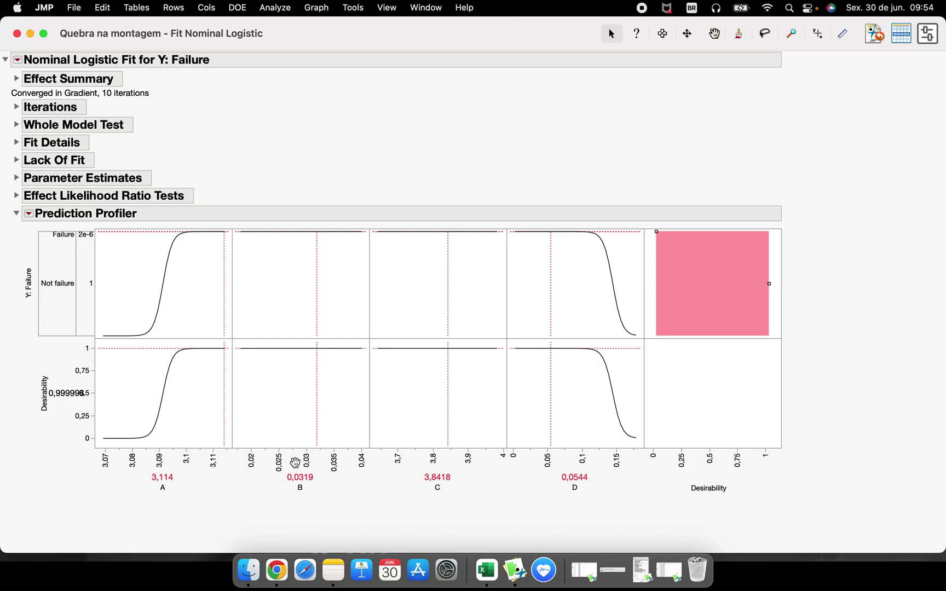
mouse_move(619, 509)
mouse_down()
mouse_move(245, 509)
mouse_move(416, 435)
mouse_move(429, 496)
mouse_up()
Remember the current factor settings under the name Optimal Situation 1
click(29, 213)
mouse_move(131, 325)
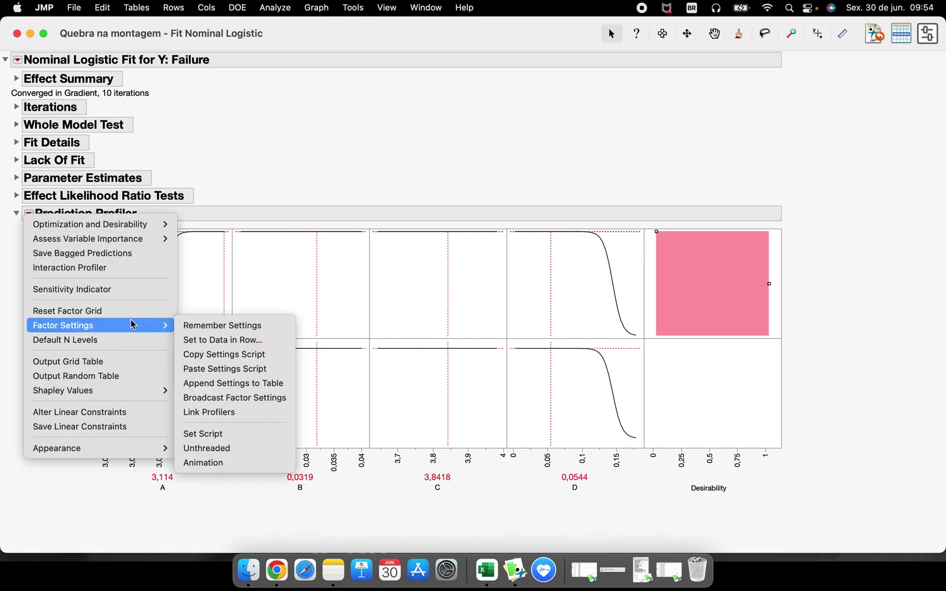
click(198, 328)
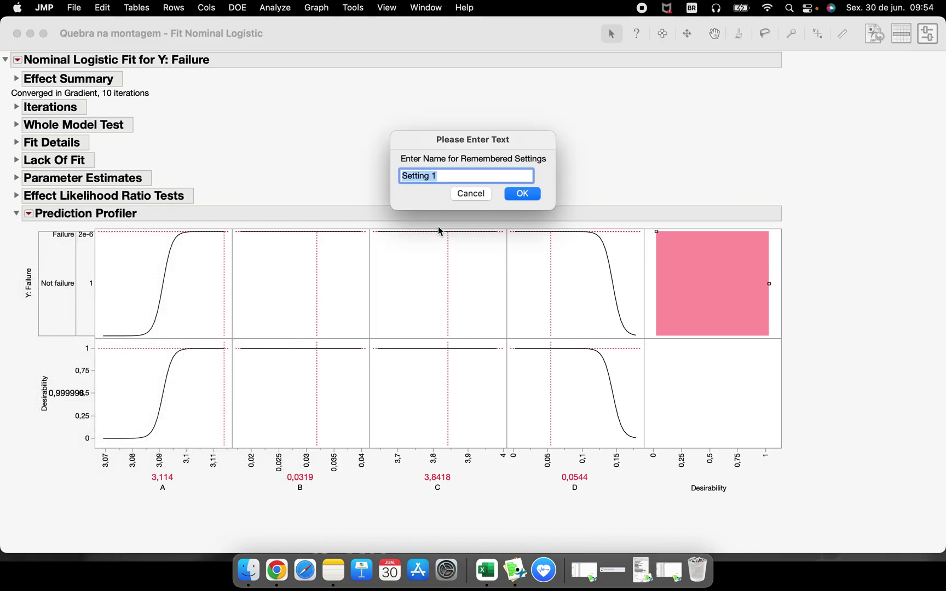
text(Optimal Situatio)
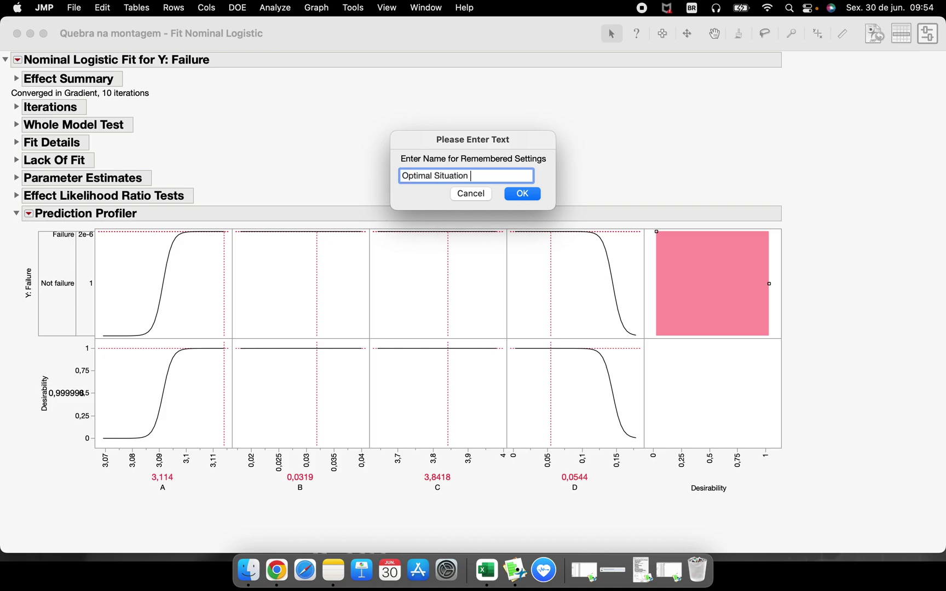
click(523, 194)
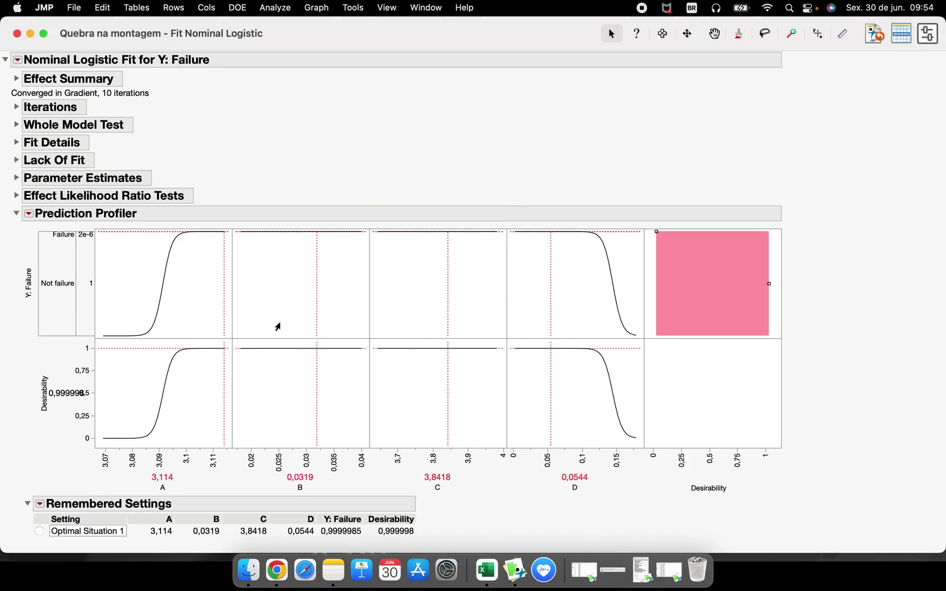
Set factor A to 3,1 and raise factor B to 0,04 in the profiler
click(168, 478)
text(3,1)
key(Return)
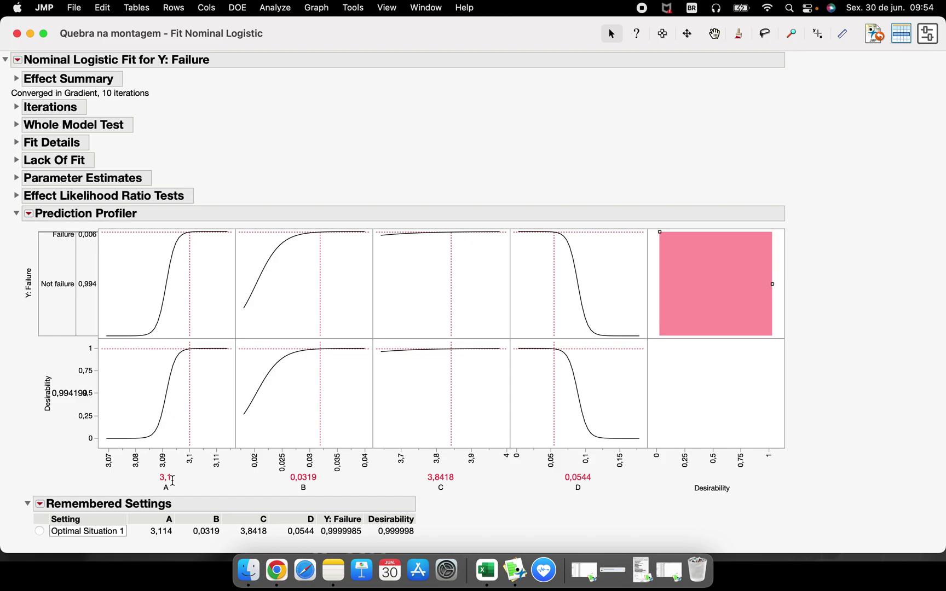
drag(322, 287, 369, 291)
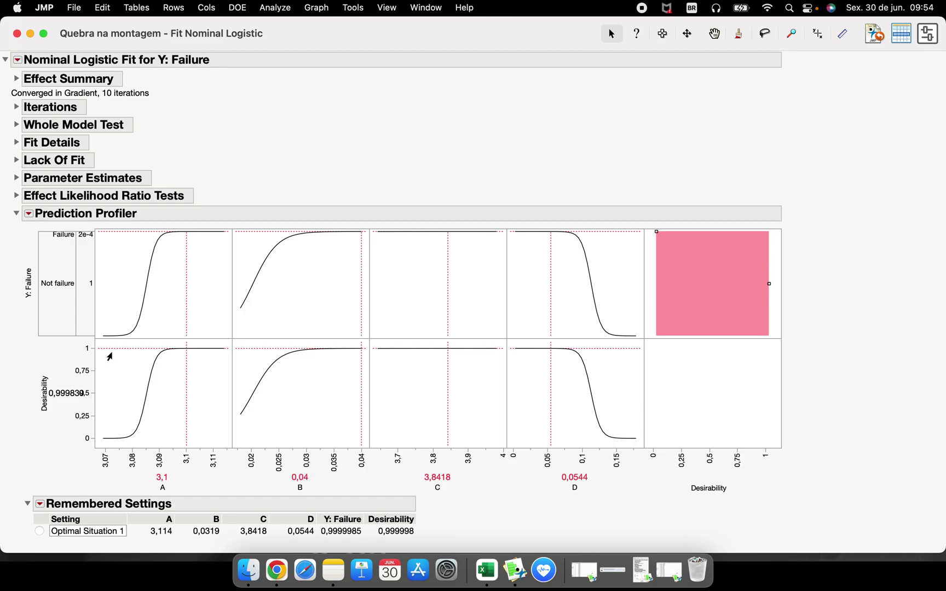
Remember the current factor settings under the name Optimal situation 2
click(31, 215)
mouse_move(91, 329)
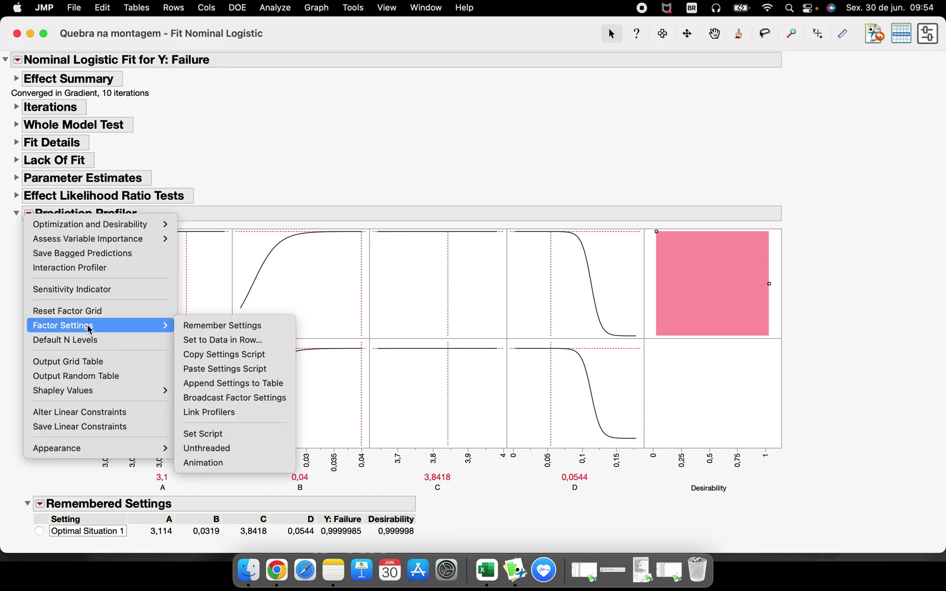
click(204, 327)
text(Optima)
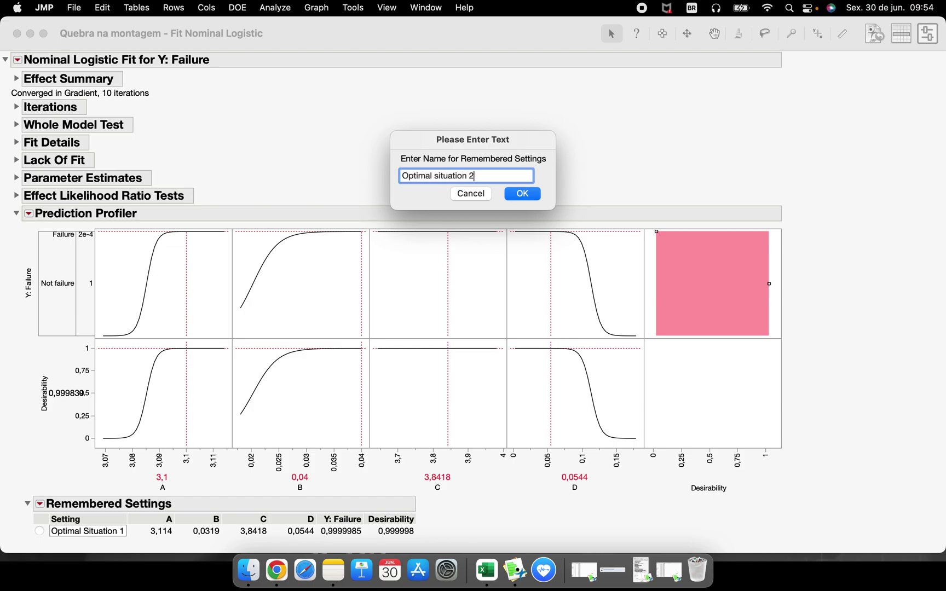
text(l situation 2)
click(523, 194)
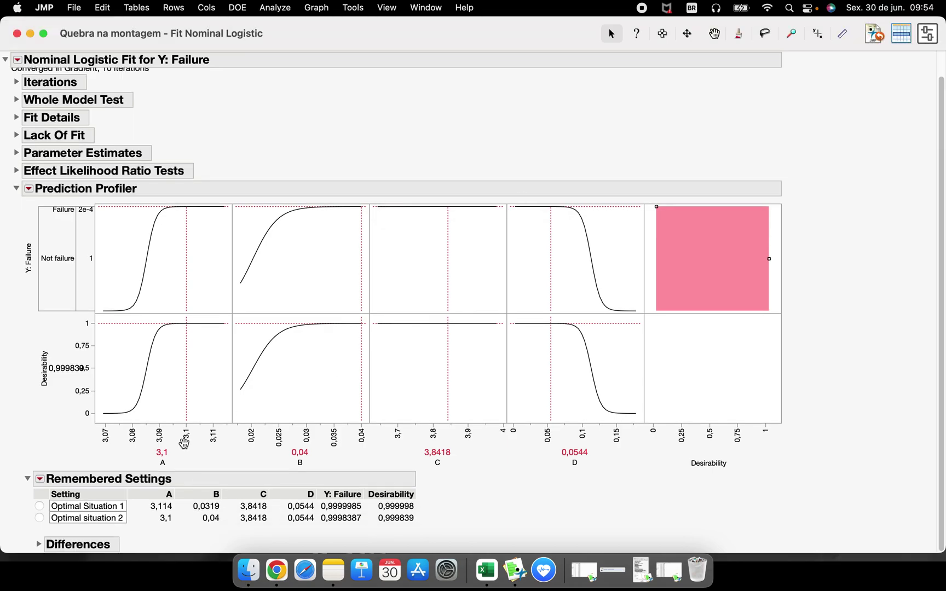
Move the profiler factors to about A 3,077, B 0,032, C 3,824 and D 0,13
click(201, 371)
click(125, 378)
click(315, 378)
click(441, 376)
click(563, 374)
click(604, 302)
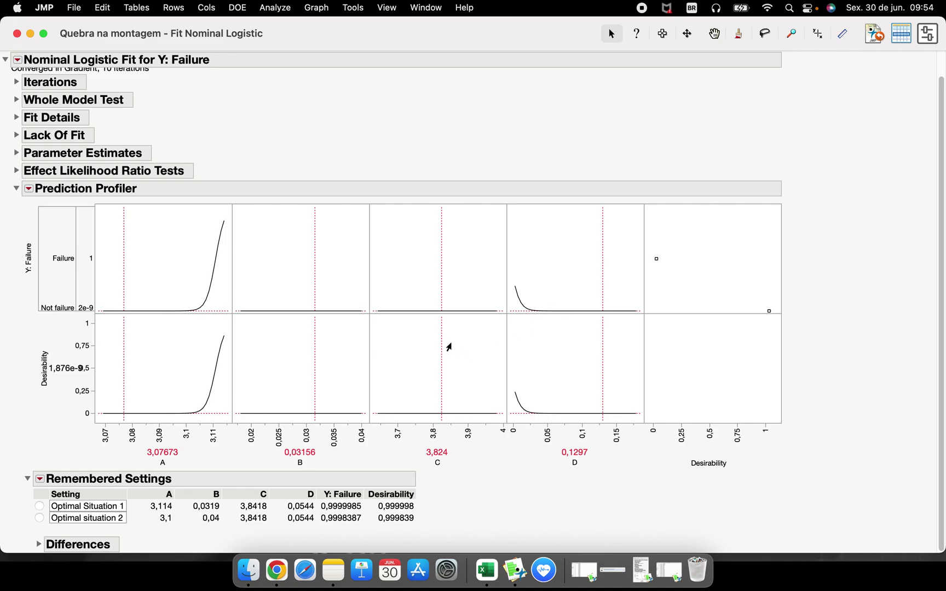
Restore the remembered settings Optimal Situation 1 and Optimal situation 2 one after the other in the profiler
click(39, 506)
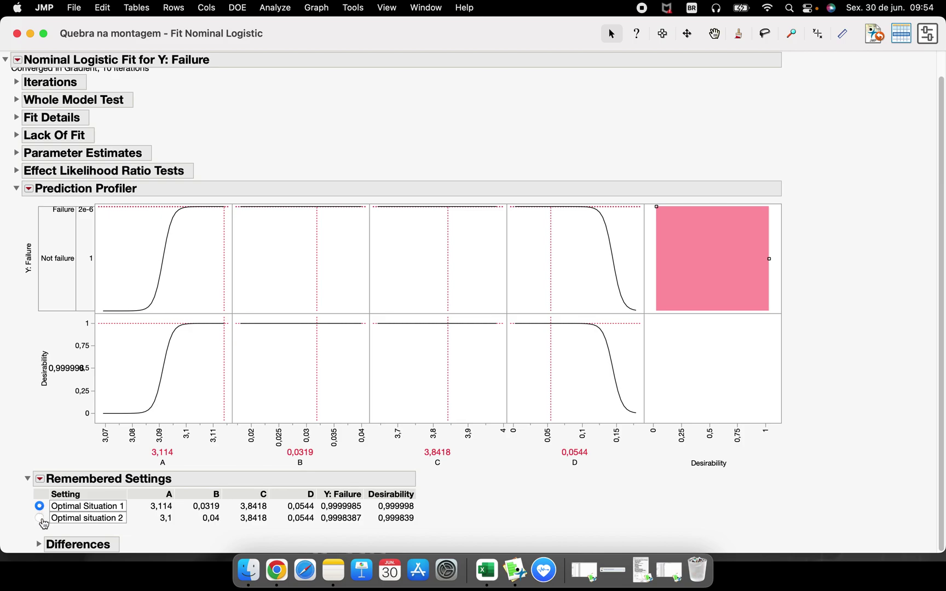
click(40, 519)
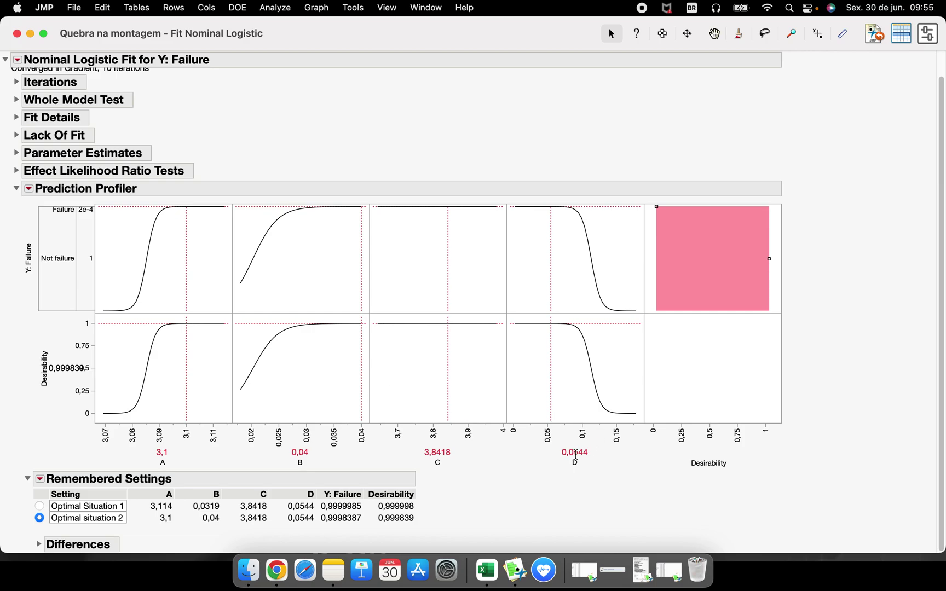
Set factor D to 0,05 in the Prediction Profiler
drag(561, 496, 529, 460)
mouse_move(549, 391)
mouse_down()
mouse_move(545, 383)
mouse_move(554, 386)
mouse_up()
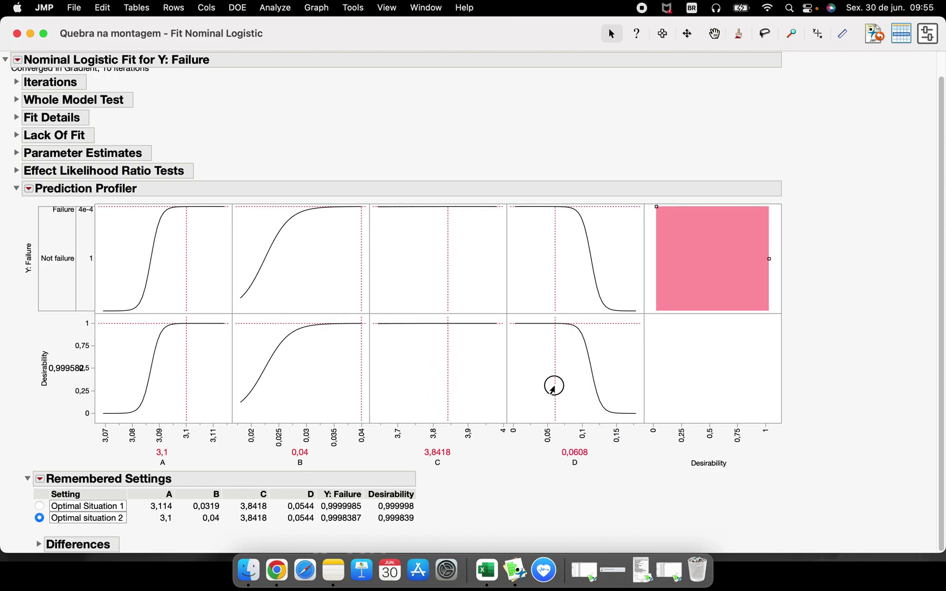
click(577, 452)
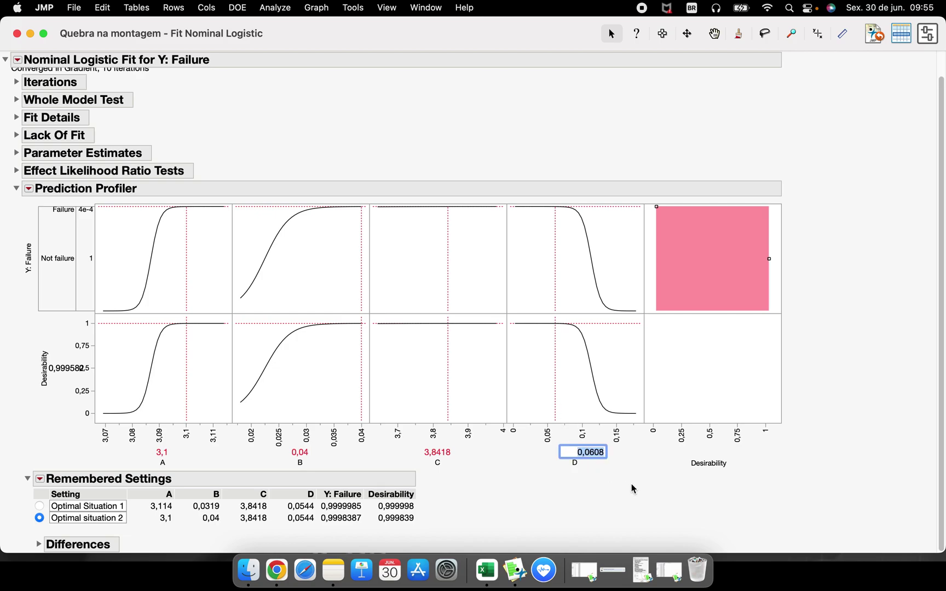
text(0,05)
key(Return)
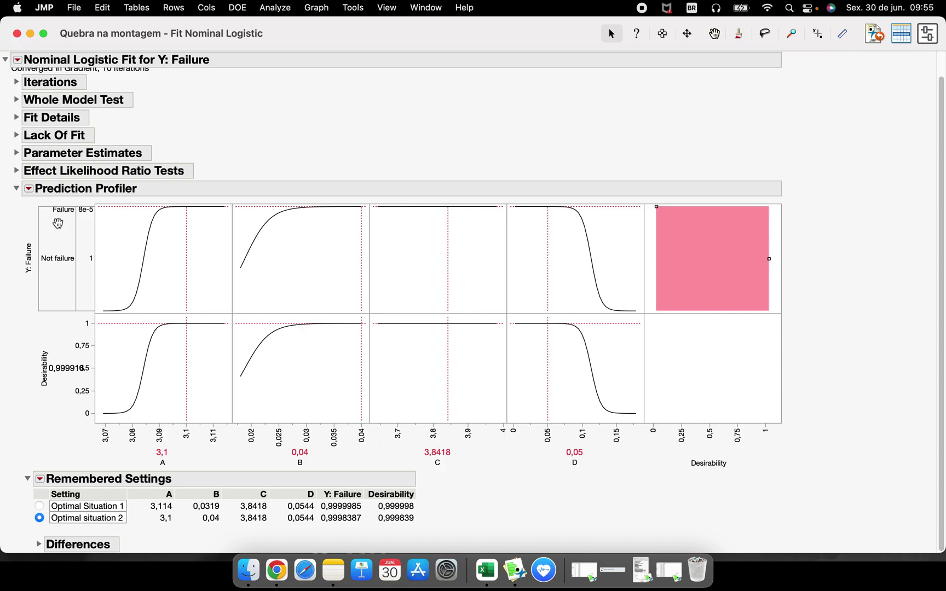
Lock the factor setting of D in the profiler's Factor Settings
click(29, 189)
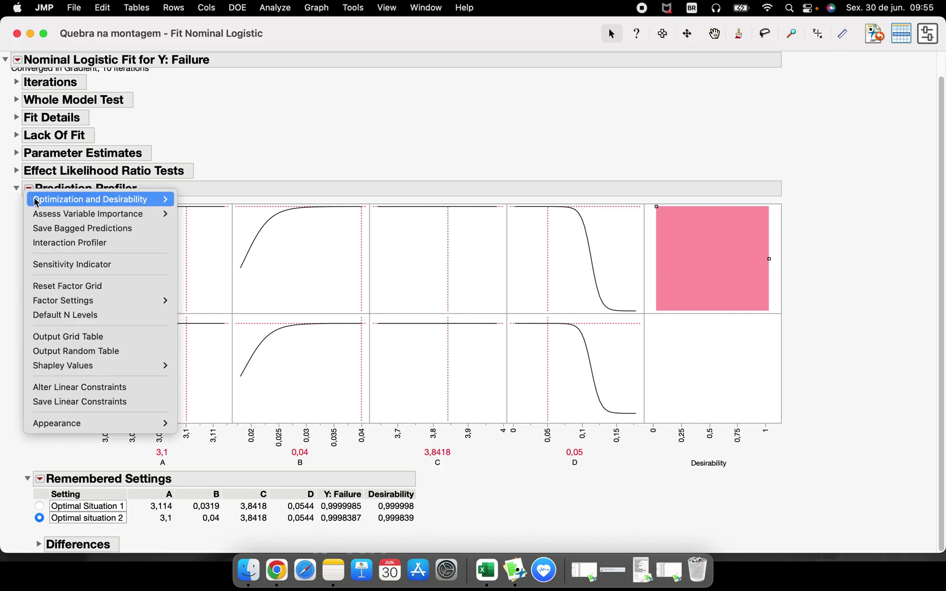
click(70, 287)
click(570, 240)
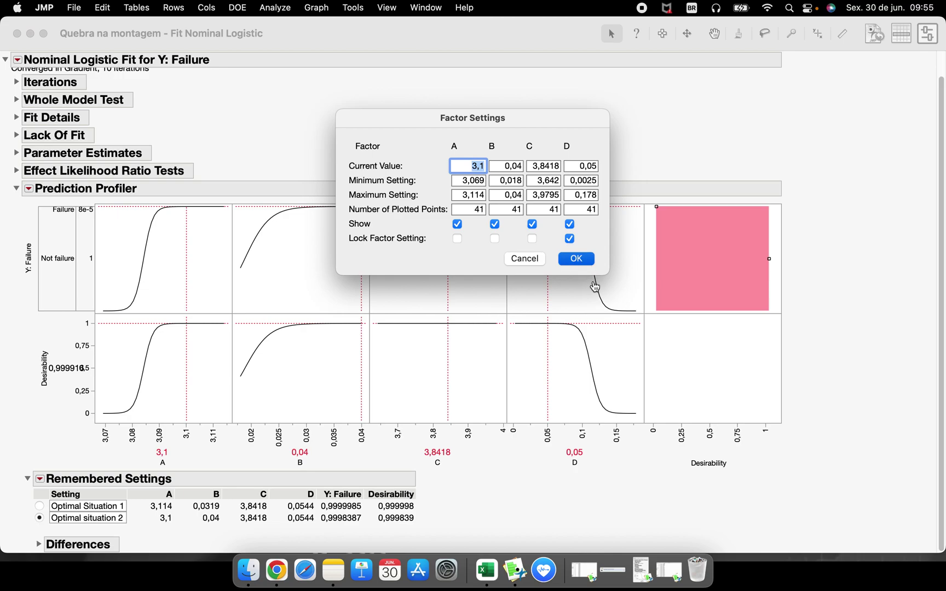
key(Return)
mouse_move(554, 187)
mouse_down()
mouse_move(556, 423)
mouse_move(545, 227)
mouse_up()
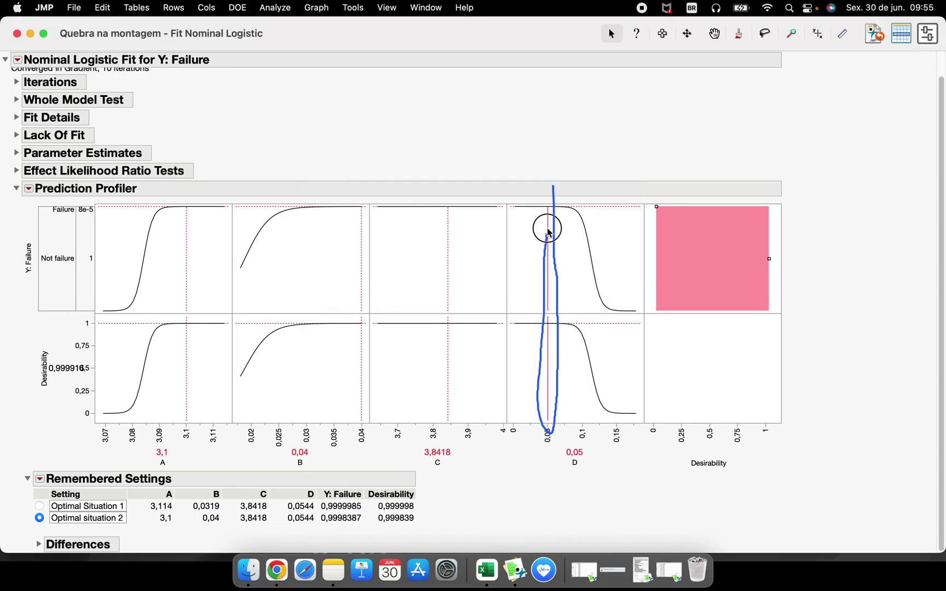
Maximize the desirability with factor D locked and shrink the profiler plots
click(36, 189)
mouse_move(148, 199)
click(199, 216)
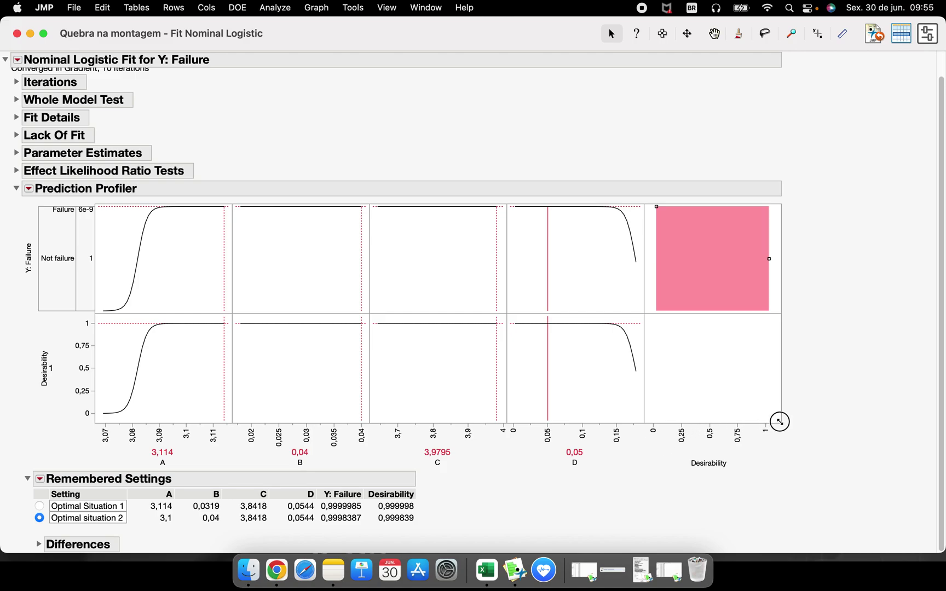
drag(781, 424, 733, 393)
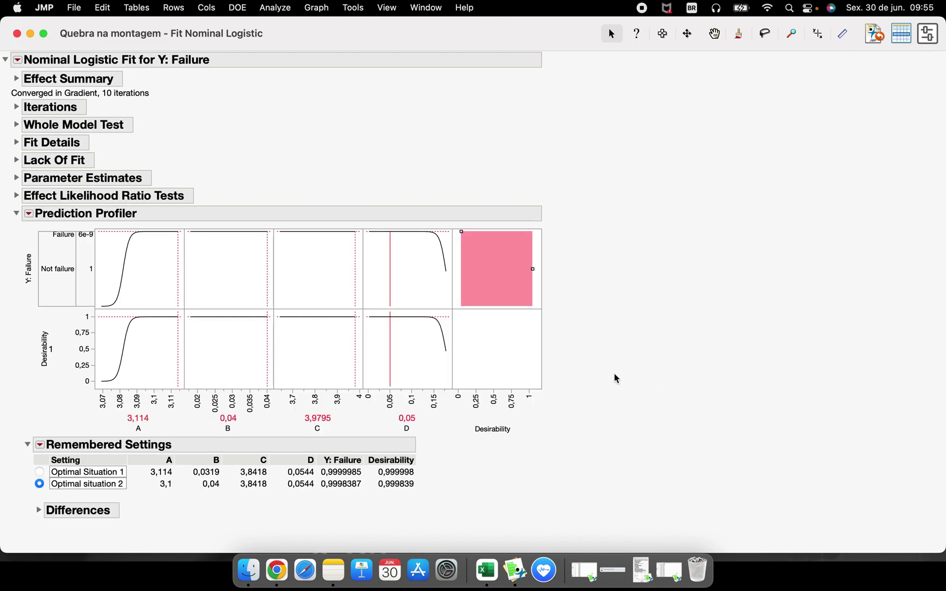
Close the Failure fit report, restore the minimized Y: Product logistic fit report, and enlarge its window and profiler plot
click(17, 35)
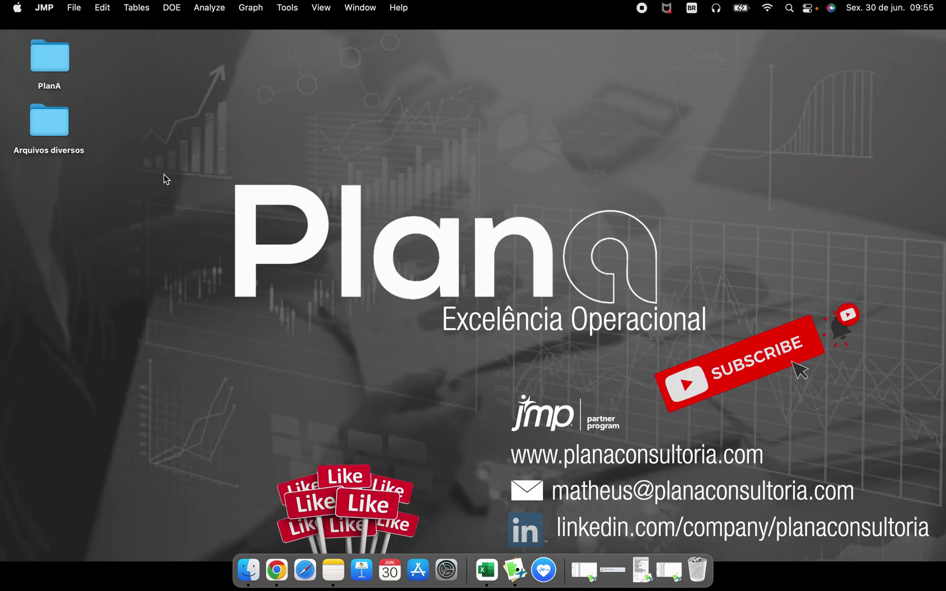
click(641, 572)
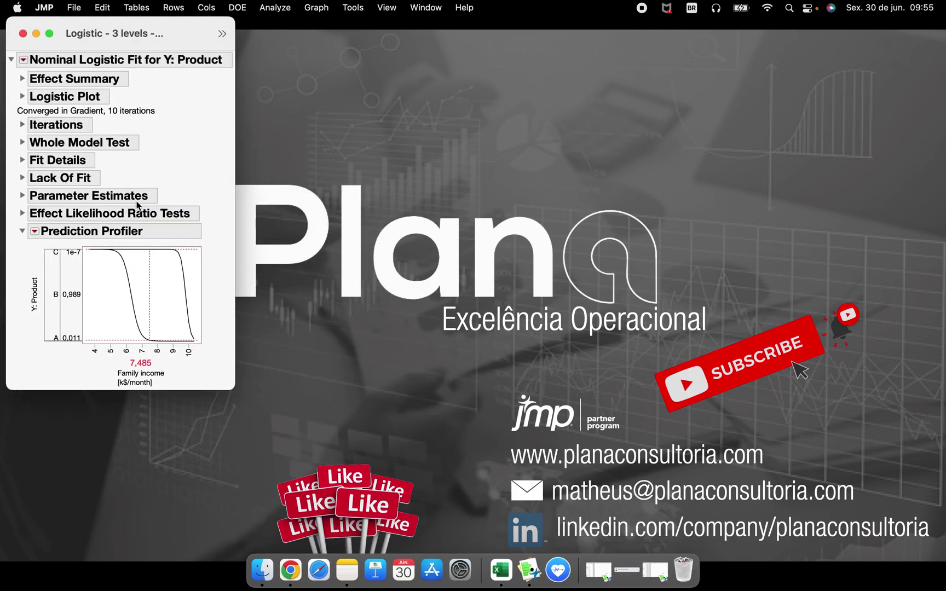
drag(233, 389, 392, 451)
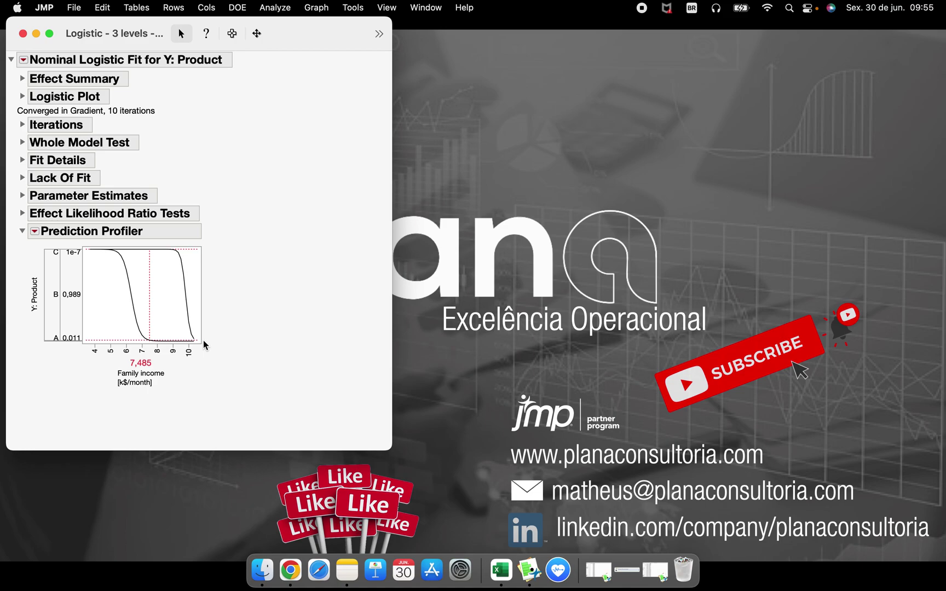
drag(200, 341, 249, 376)
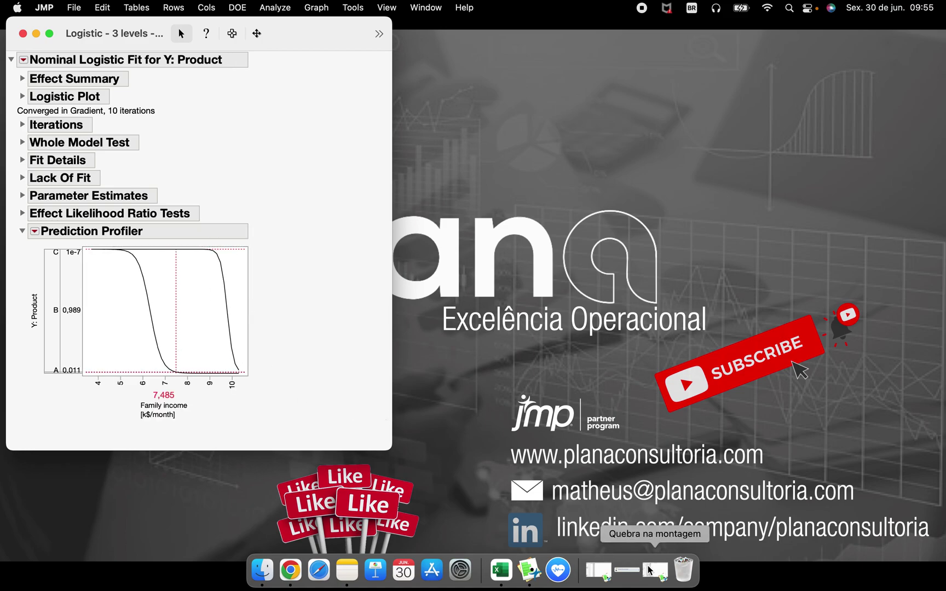
Examine in the Logistic - 3 levels data table how products A, B and C relate to family income, and minimize the table
click(610, 572)
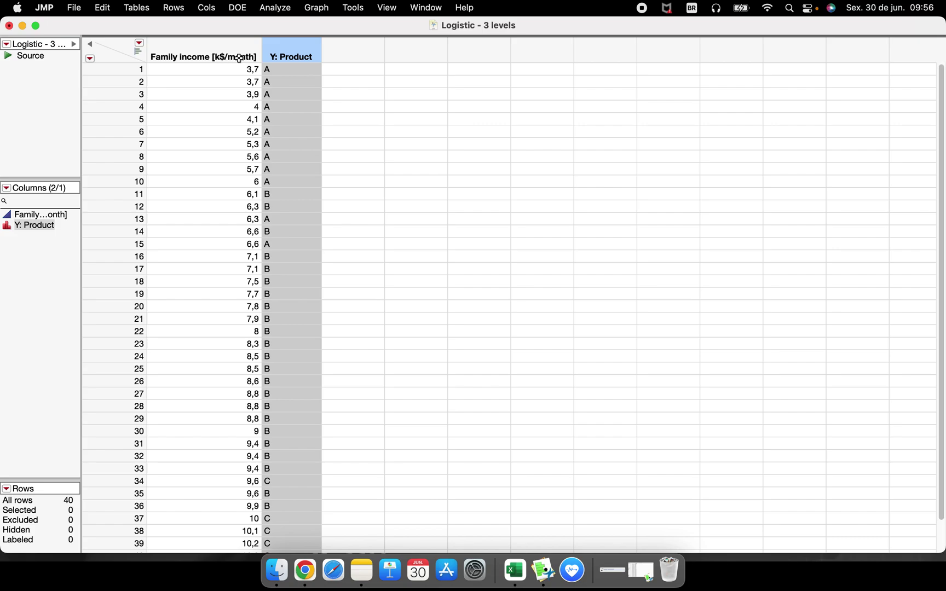
click(298, 73)
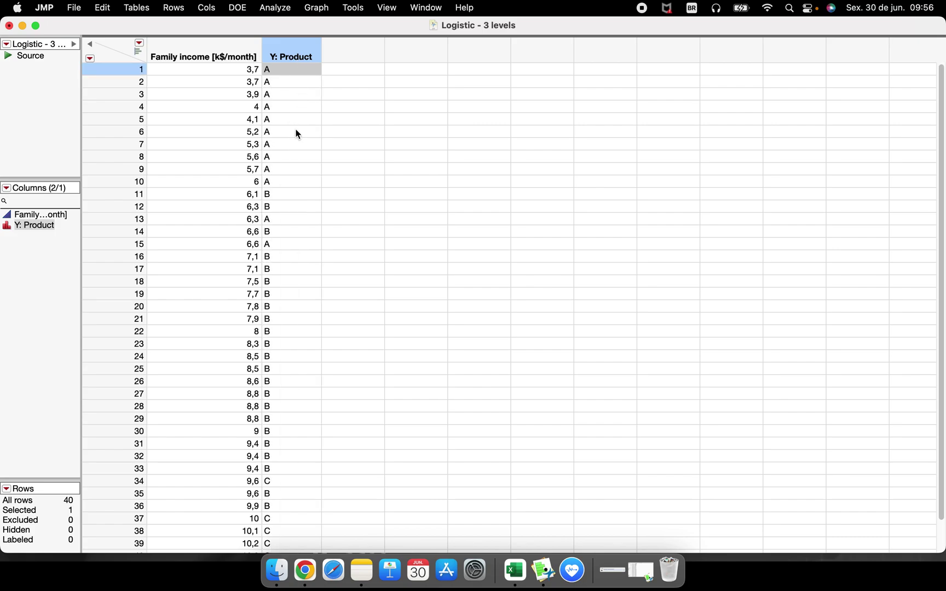
scroll(298, 156, down, 2)
scroll(298, 156, up, 2)
scroll(299, 157, down, 2)
scroll(300, 158, up, 2)
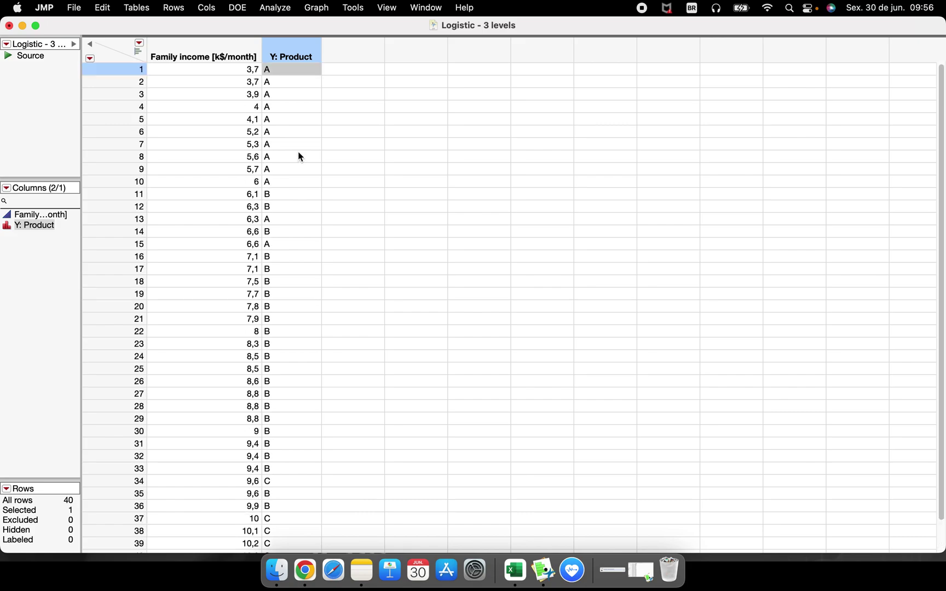
click(293, 182)
click(295, 230)
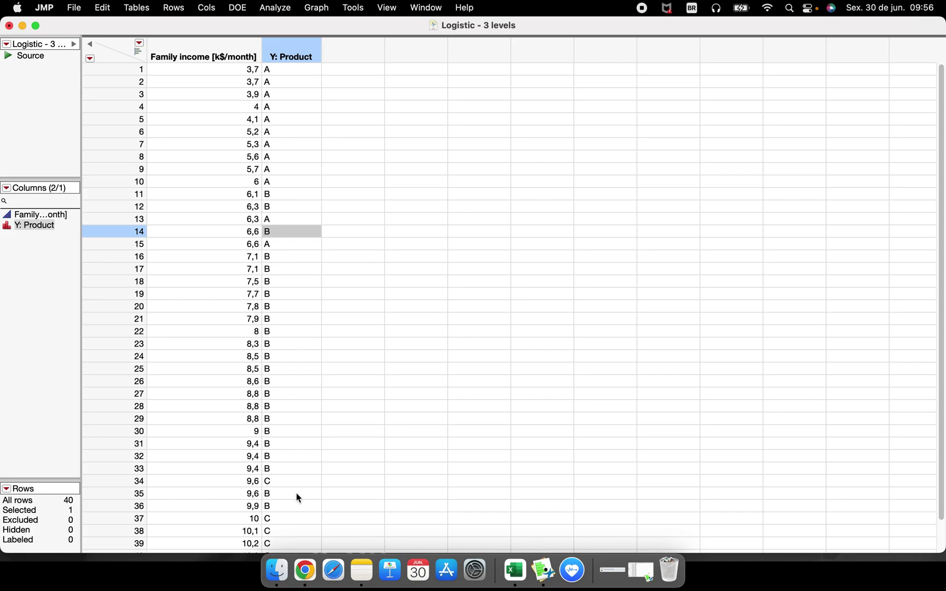
click(312, 529)
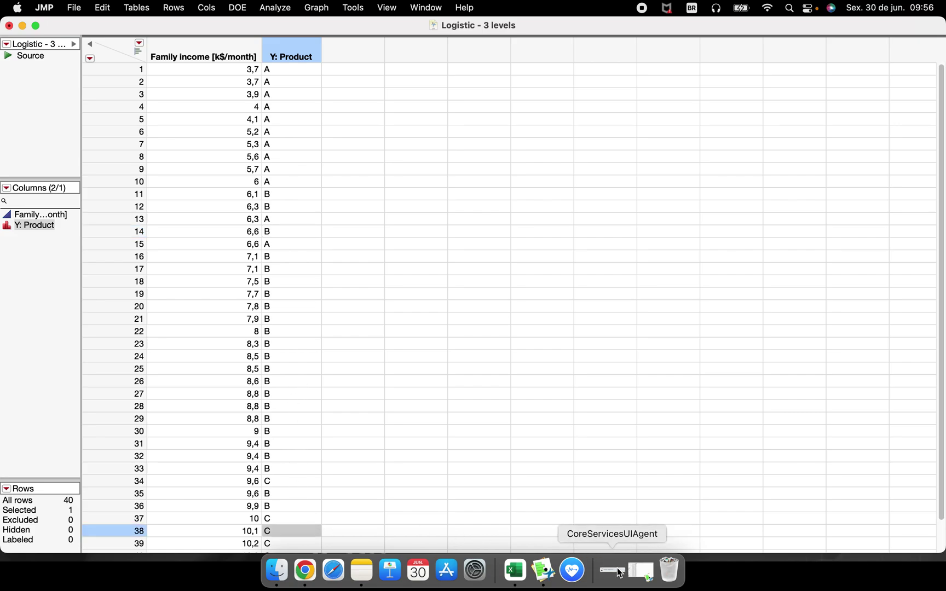
click(22, 25)
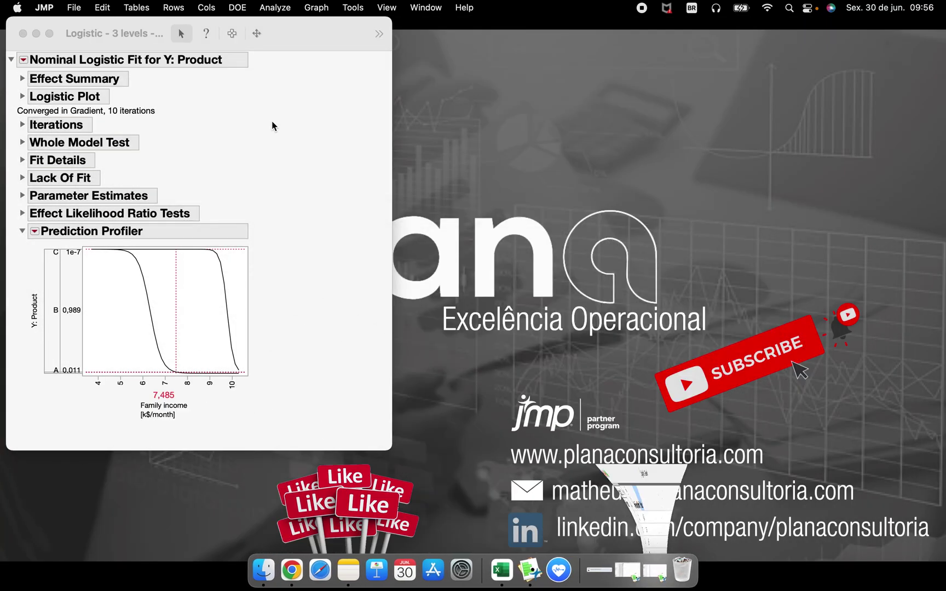
Set Family income to 5 k$/month in the Y: Product Prediction Profiler
drag(175, 308, 130, 316)
click(166, 395)
text(5)
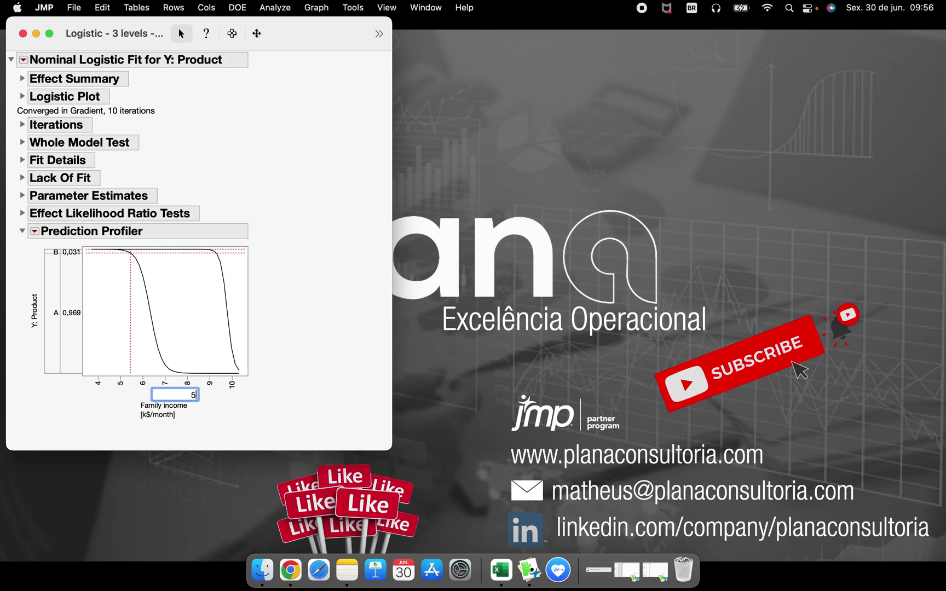
key(Return)
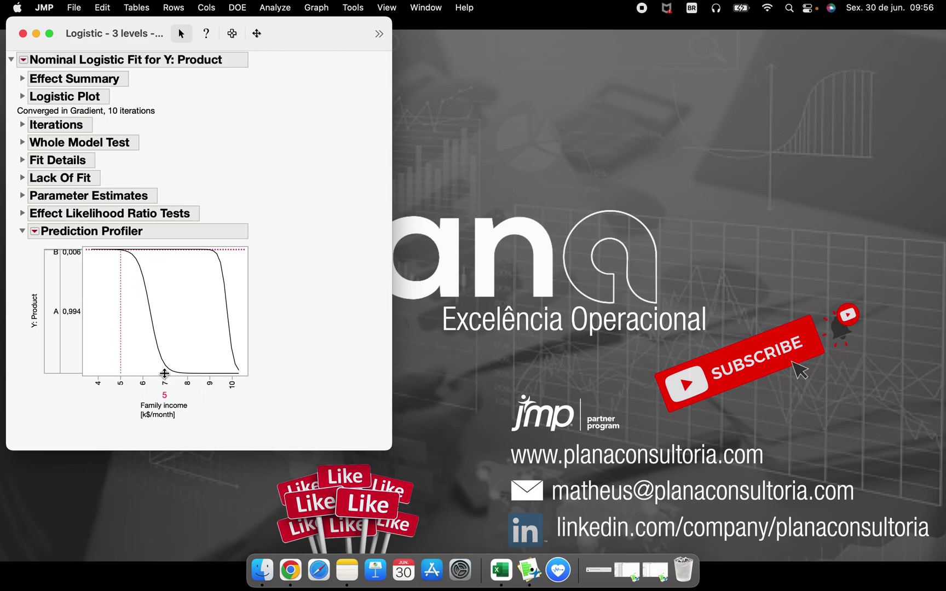